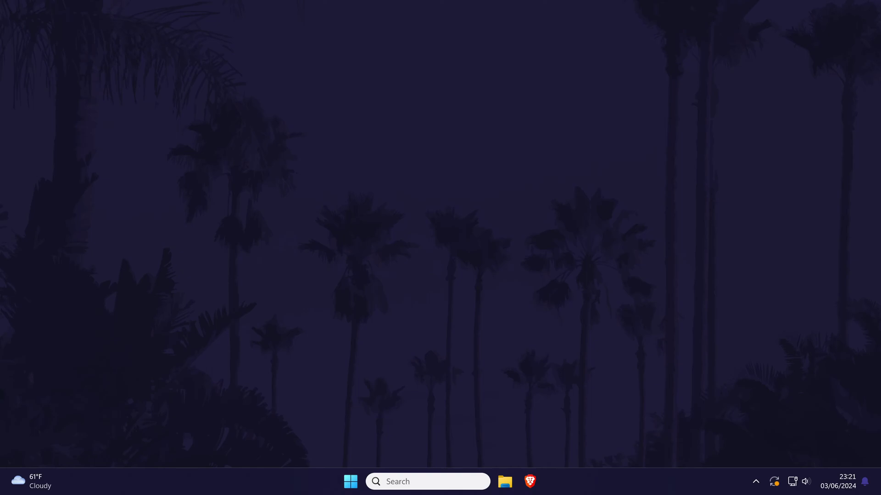
# Open the classic Sound dialog via Settings > System > Sound > More sound settings
pyautogui.press('super')
pyautogui.write('sett')
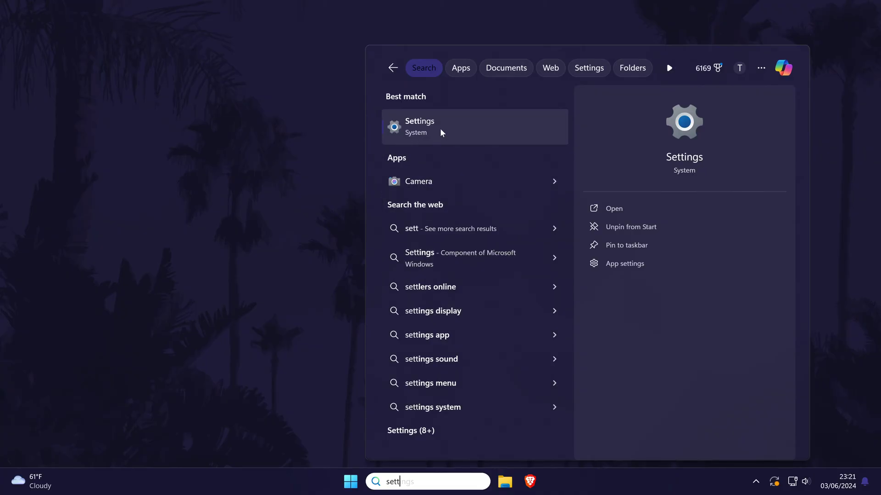
pyautogui.click(433, 128)
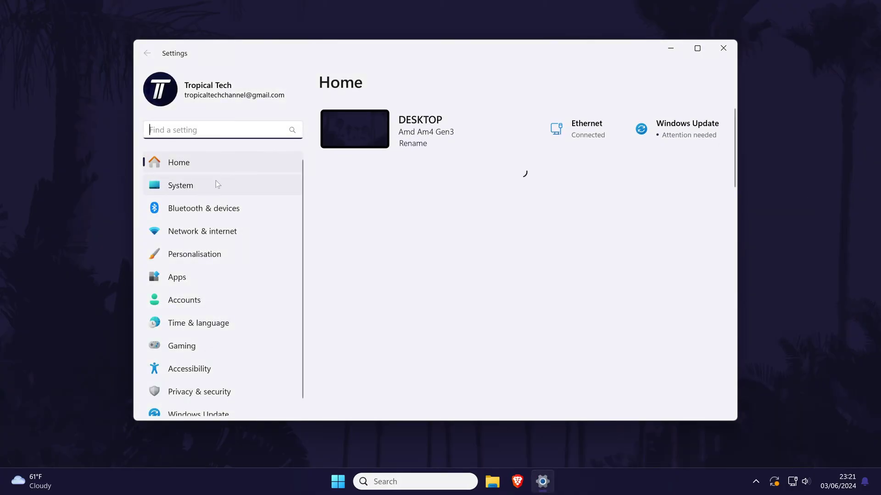
pyautogui.click(181, 185)
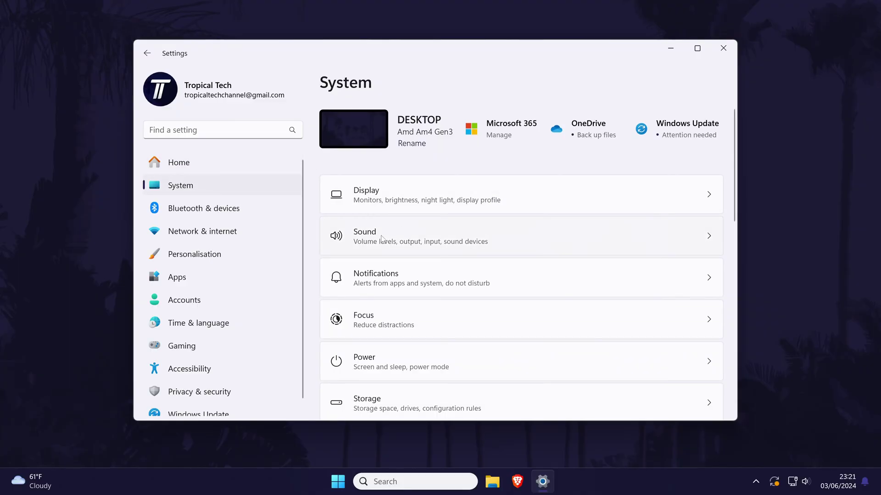
pyautogui.click(380, 239)
pyautogui.scroll(-5, 413, 240)
pyautogui.scroll(-5, 482, 275)
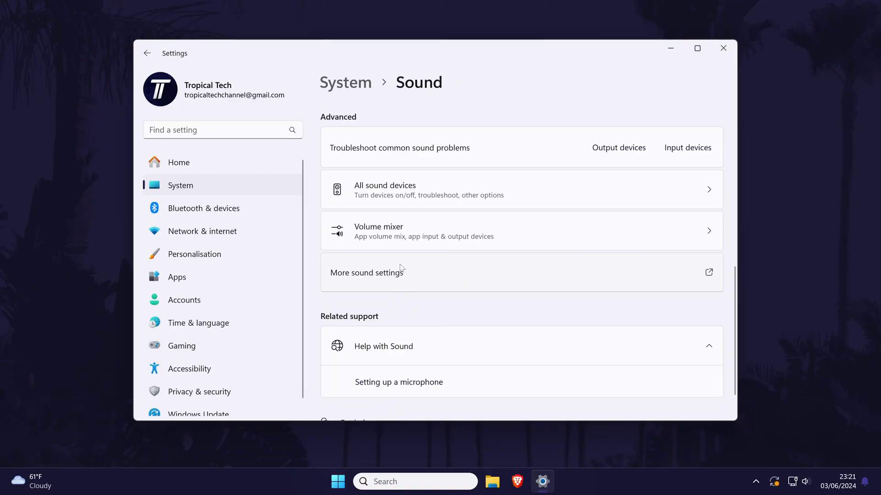
pyautogui.click(431, 270)
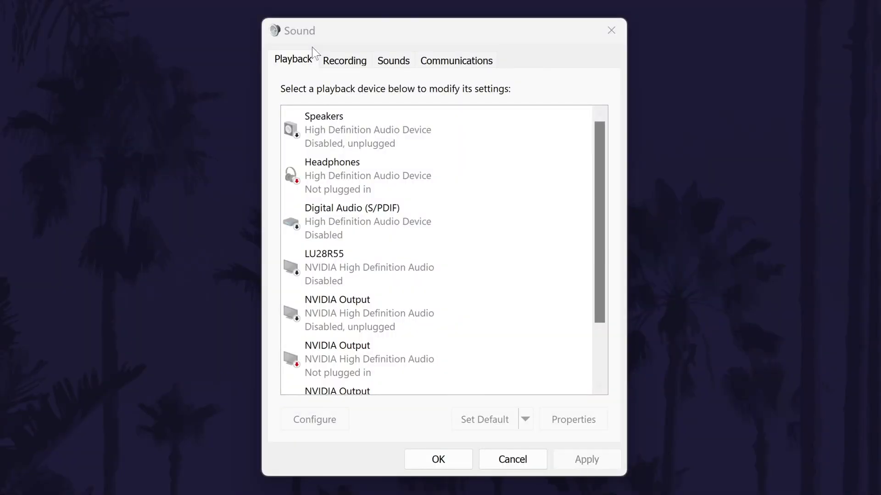
# Select the Headphones WH-1000XM4 entry in the Playback device list
pyautogui.click(293, 60)
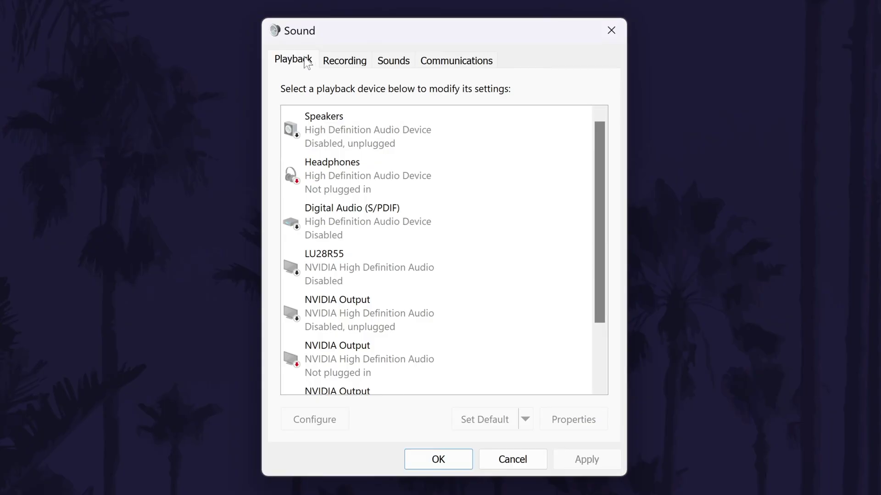
pyautogui.click(433, 129)
pyautogui.moveTo(601, 151); pyautogui.dragTo(609, 238)
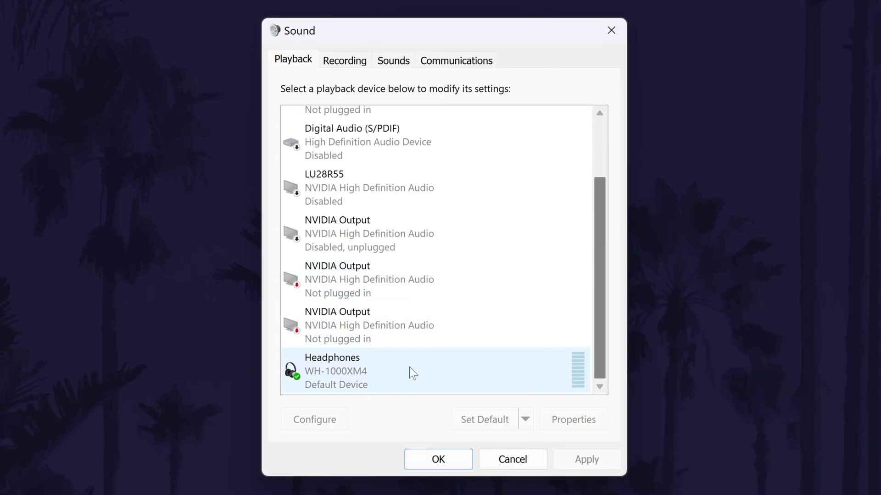
pyautogui.click(420, 361)
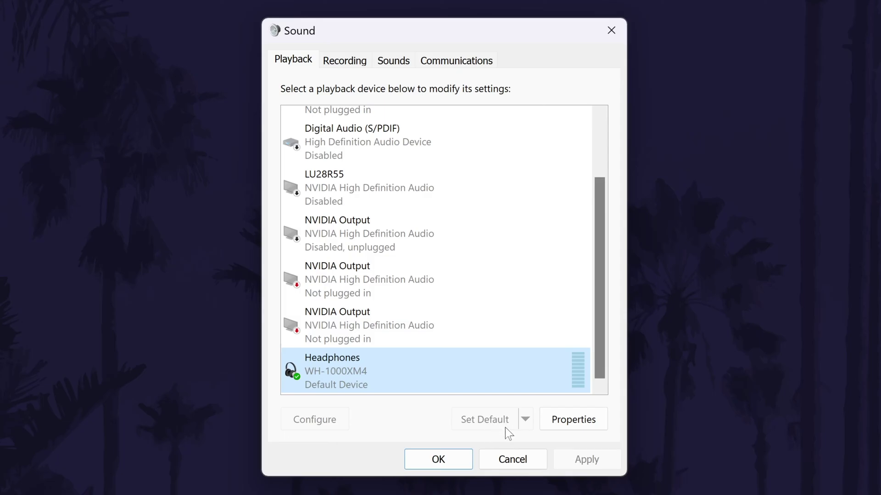
# Set the WH-1000XM4 headphones' left and right balance levels to 28 and confirm
pyautogui.doubleClick(368, 379)
pyautogui.click(333, 62)
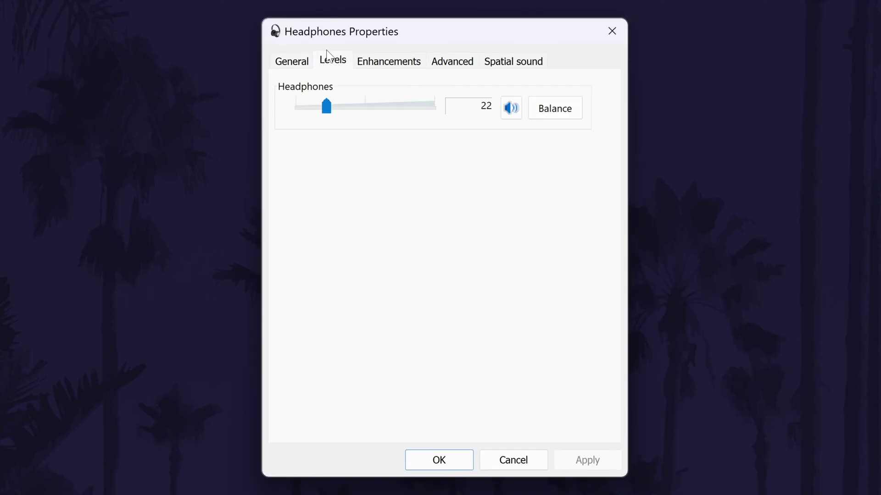
pyautogui.click(565, 107)
pyautogui.moveTo(319, 94); pyautogui.dragTo(324, 94)
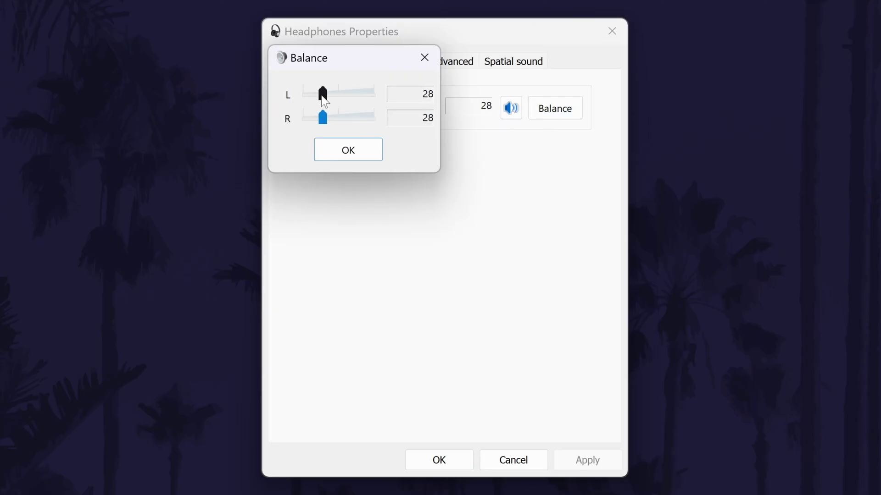
pyautogui.click(348, 150)
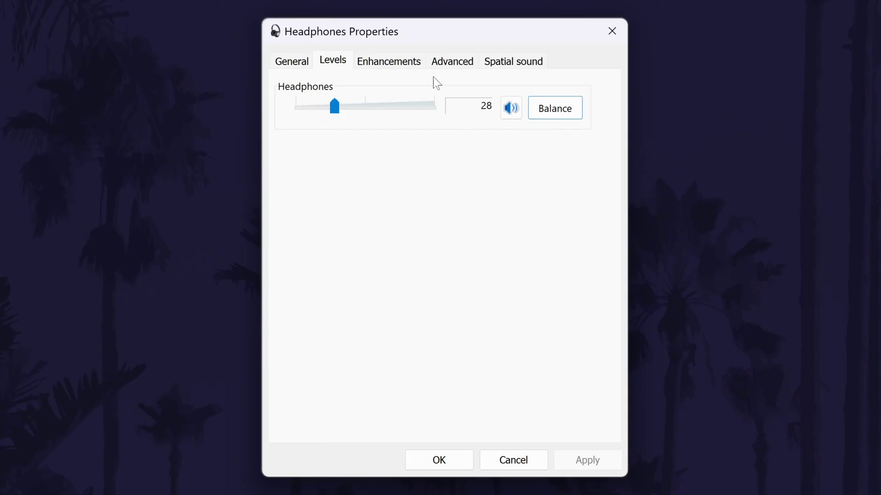
# Tick Disable all enhancements for the WH-1000XM4 headphones and apply it
pyautogui.click(396, 61)
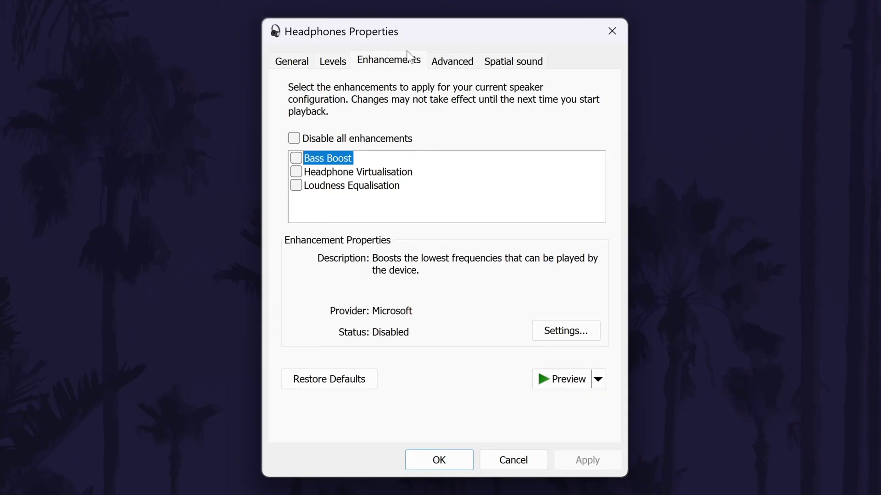
pyautogui.click(295, 139)
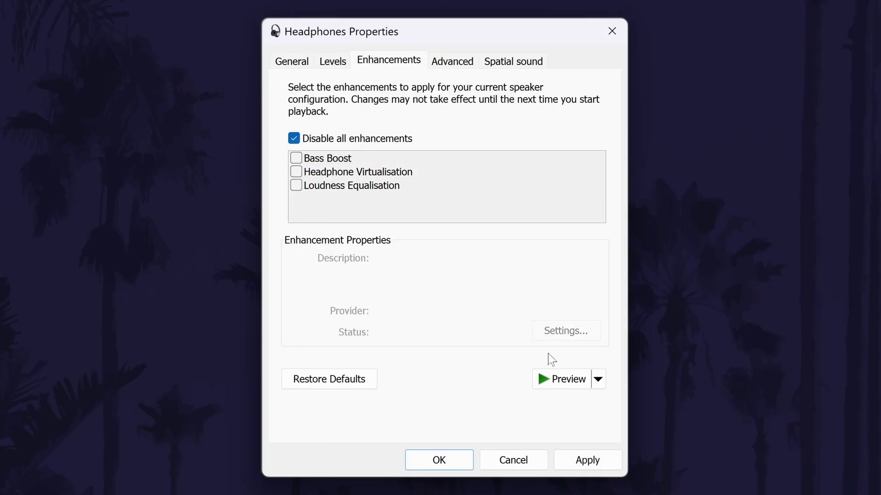
pyautogui.click(603, 457)
# Apply the 1 channel, 16 bit, 48000 Hz format, then reselect 2 channel, 16 bit, 48000 Hz
pyautogui.click(453, 61)
pyautogui.click(428, 154)
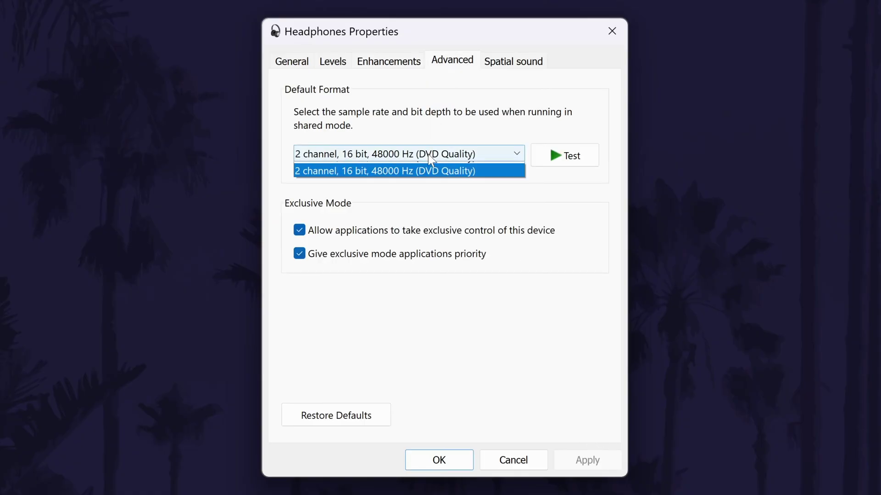
pyautogui.click(409, 169)
pyautogui.click(588, 458)
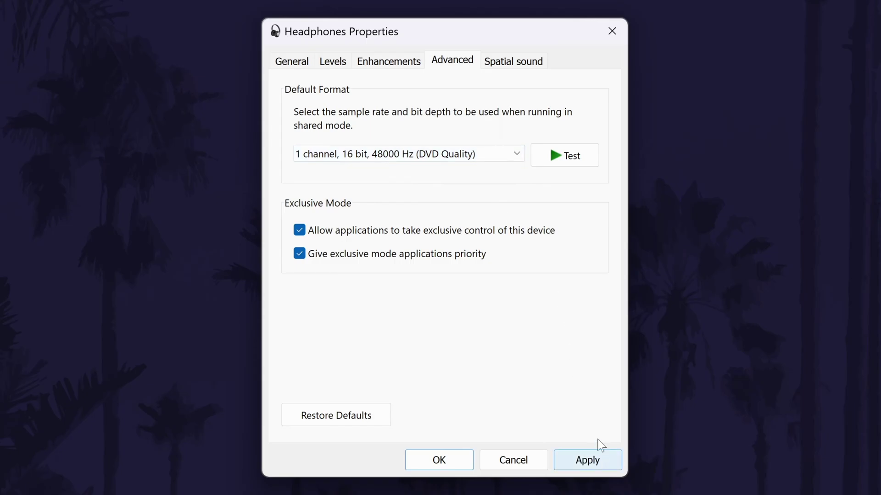
pyautogui.click(451, 155)
pyautogui.click(450, 181)
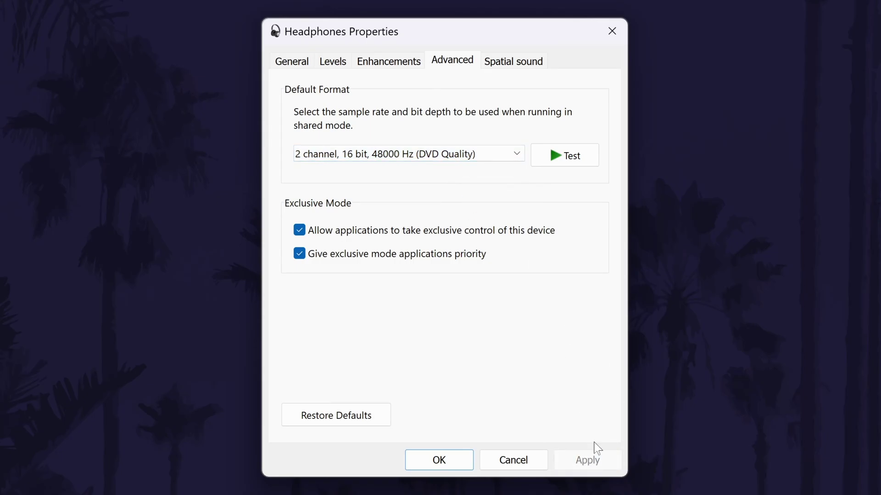
# Set spatial sound to Off and close Headphones Properties and the Sound dialog with OK
pyautogui.click(513, 61)
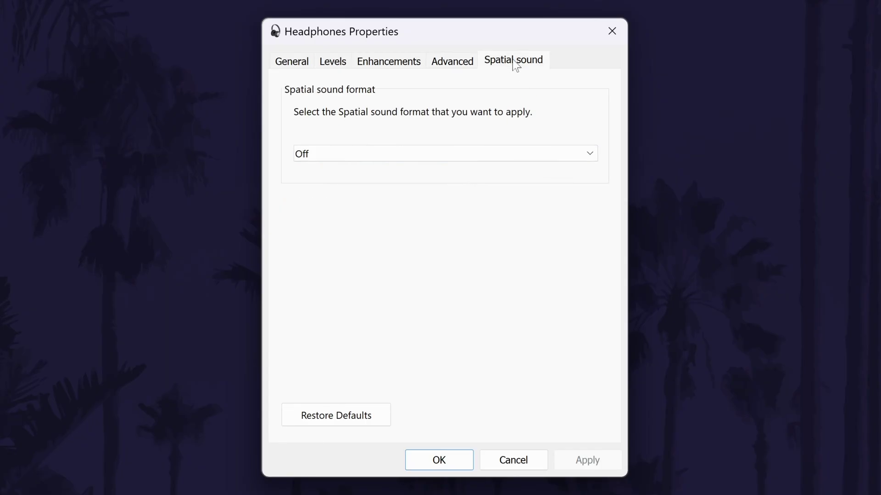
pyautogui.click(336, 151)
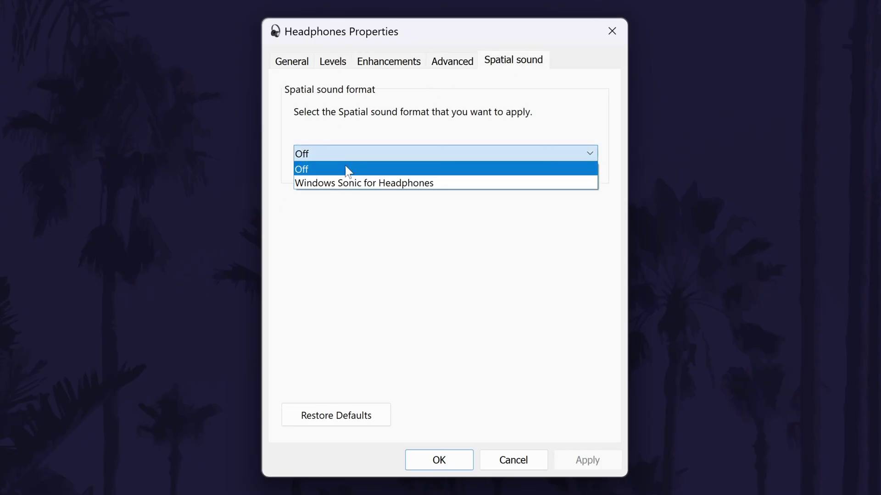
pyautogui.click(347, 170)
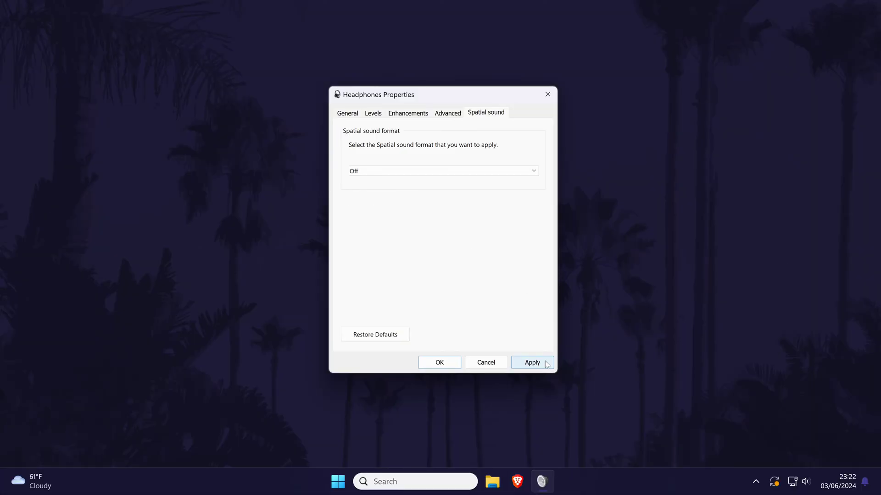
pyautogui.click(440, 362)
pyautogui.click(439, 361)
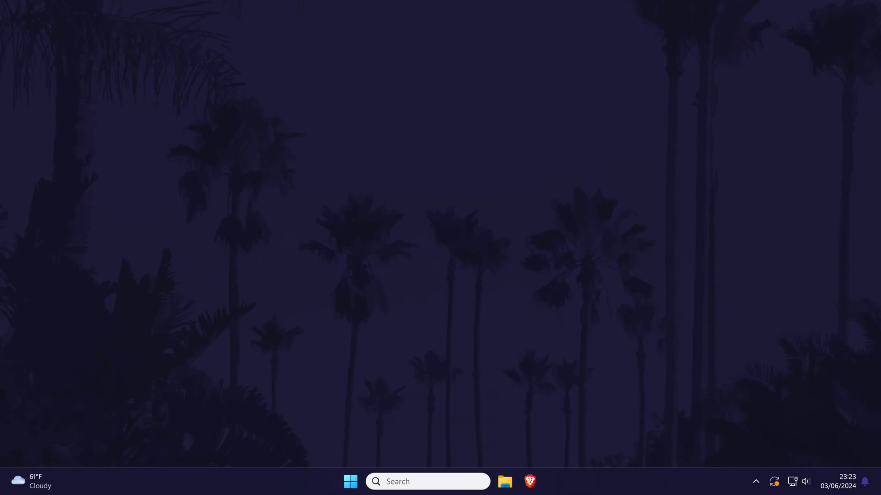
pyautogui.write('device')
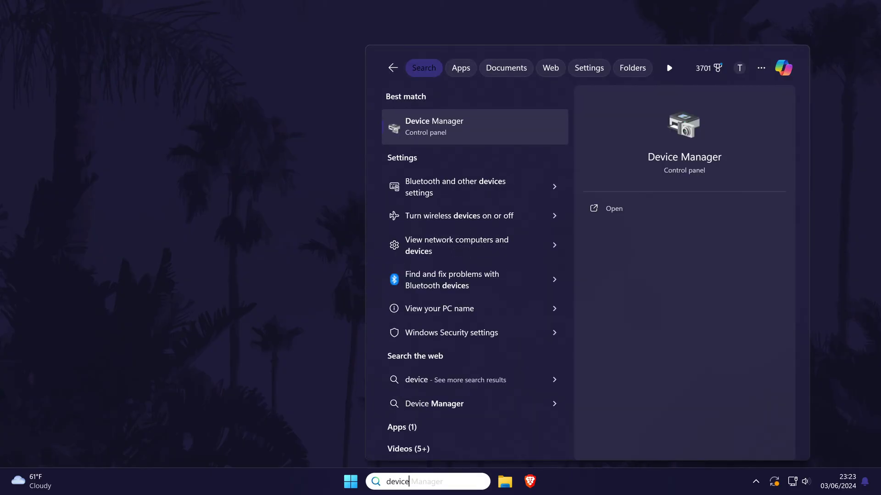
pyautogui.write(' manager')
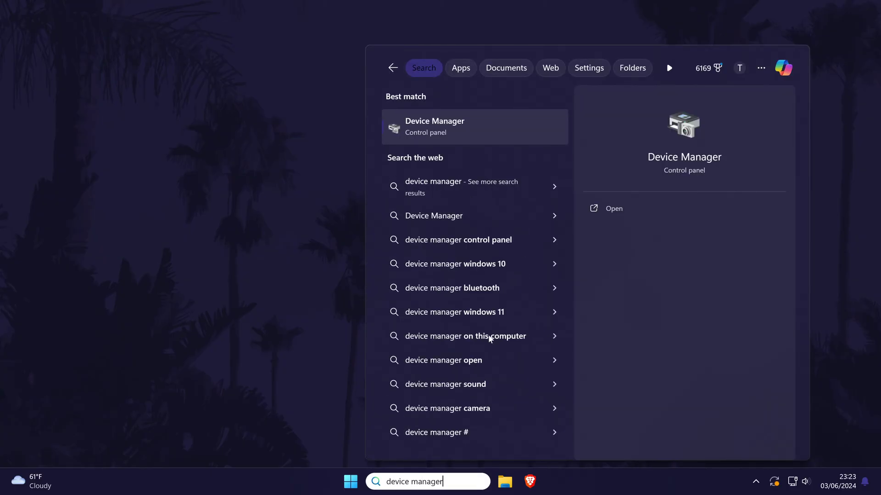
# Open Device Manager and select Headphones (WH-1000XM4) under Audio inputs and outputs
pyautogui.click(448, 126)
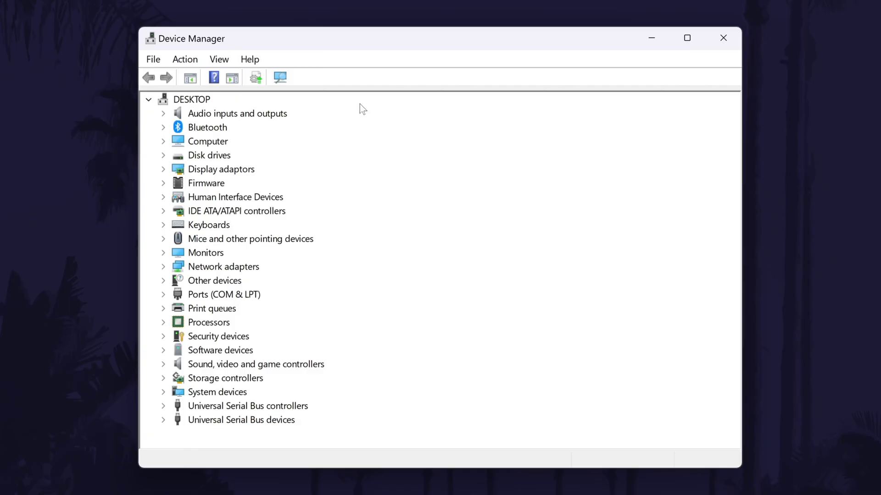
pyautogui.click(207, 114)
pyautogui.click(163, 114)
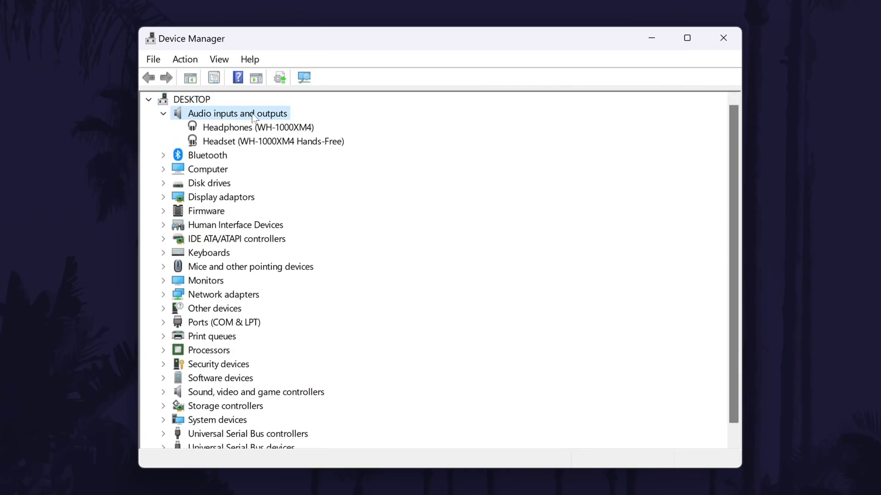
pyautogui.click(283, 127)
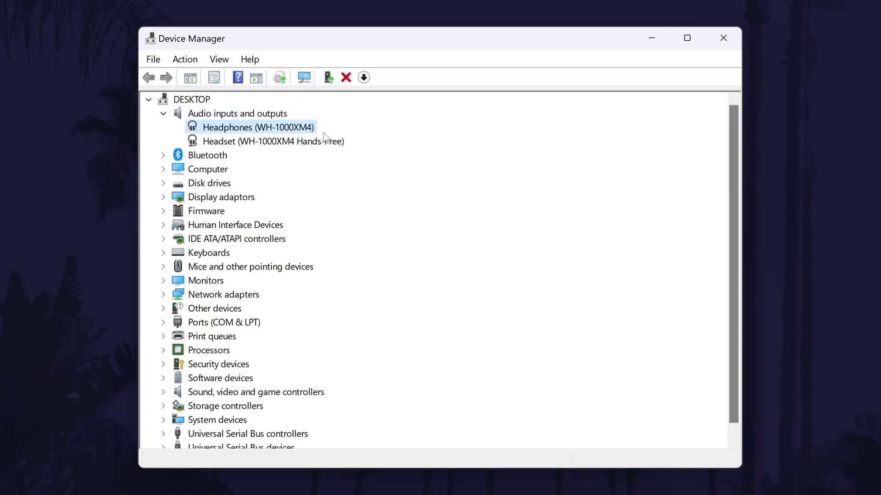
# Search automatically for a newer headphones driver, find it already up to date, and close
pyautogui.rightClick(278, 130)
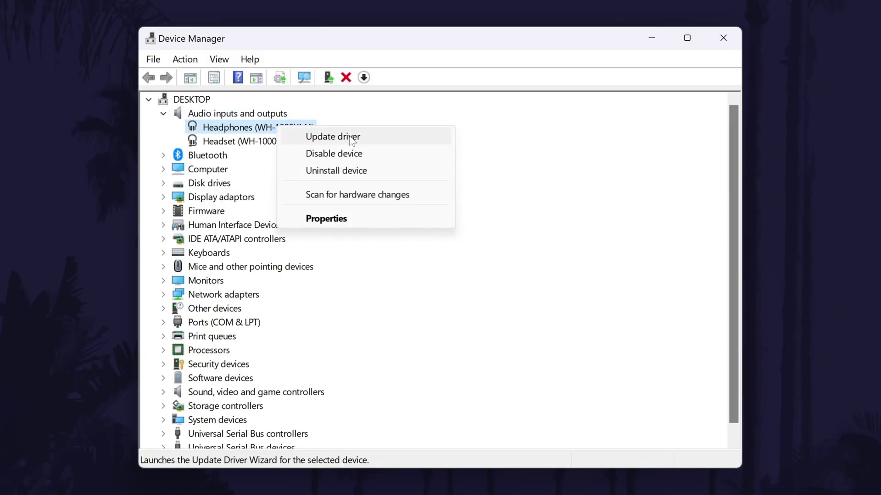
pyautogui.click(368, 137)
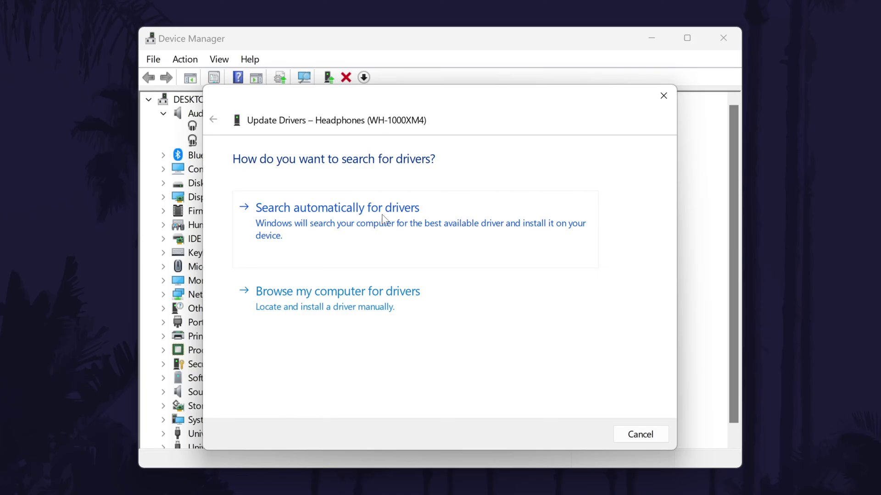
pyautogui.click(370, 232)
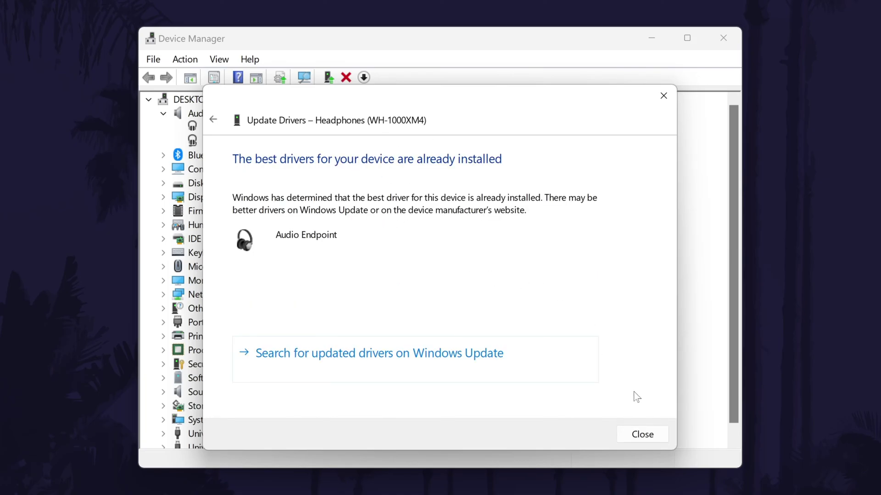
pyautogui.click(655, 430)
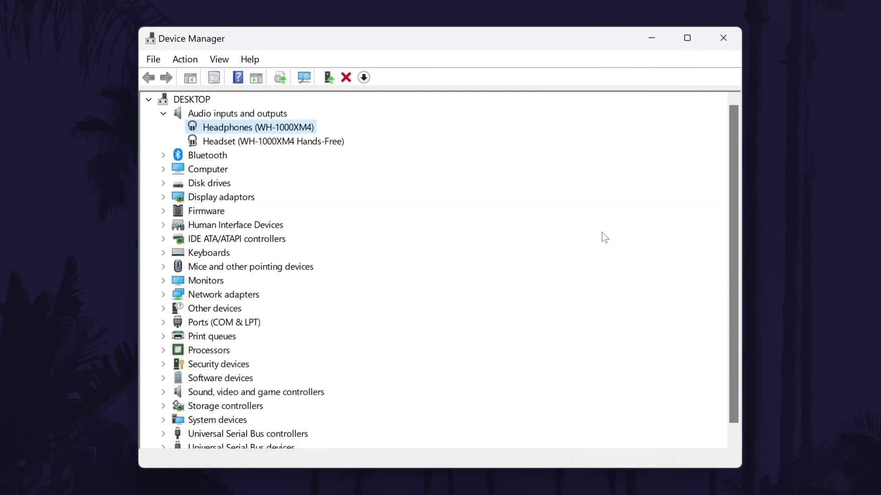
# Disable the WH-1000XM4 Headphones device, confirming Yes, then enable it again
pyautogui.rightClick(288, 129)
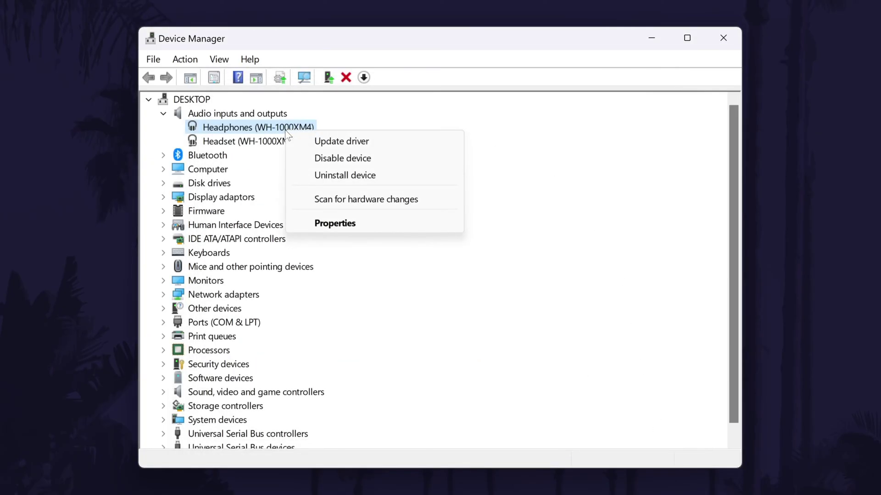
pyautogui.click(424, 159)
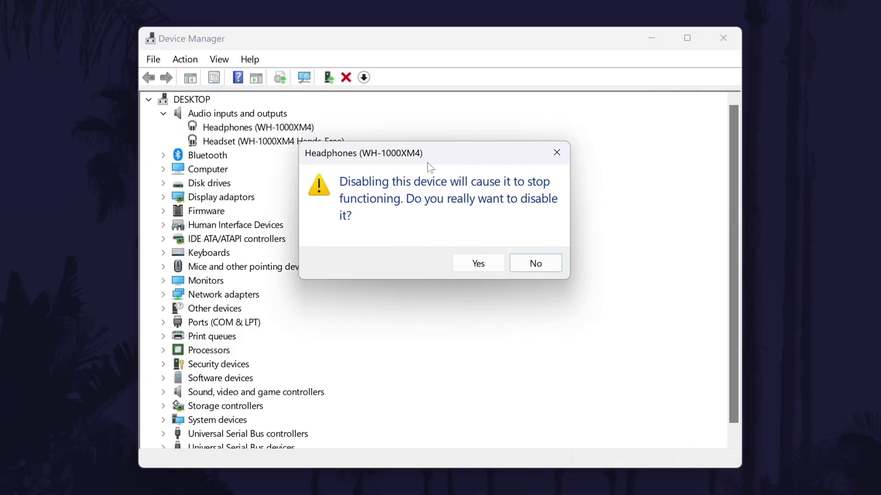
pyautogui.click(490, 264)
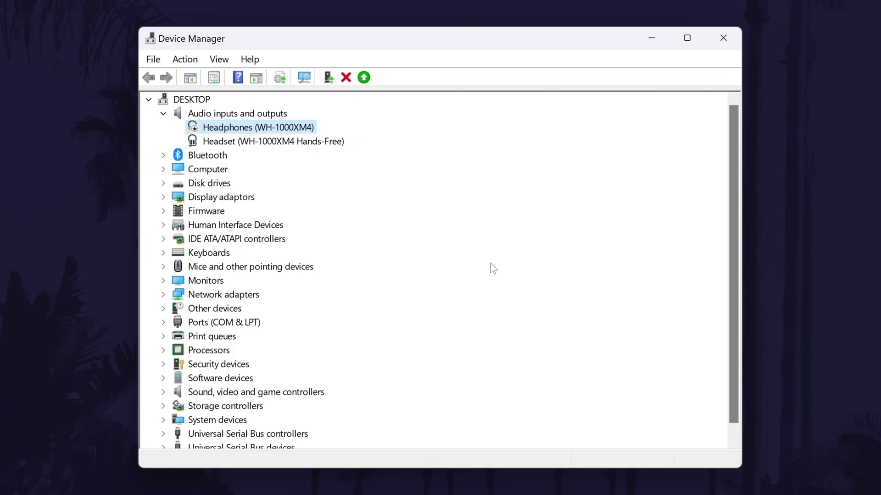
pyautogui.rightClick(306, 130)
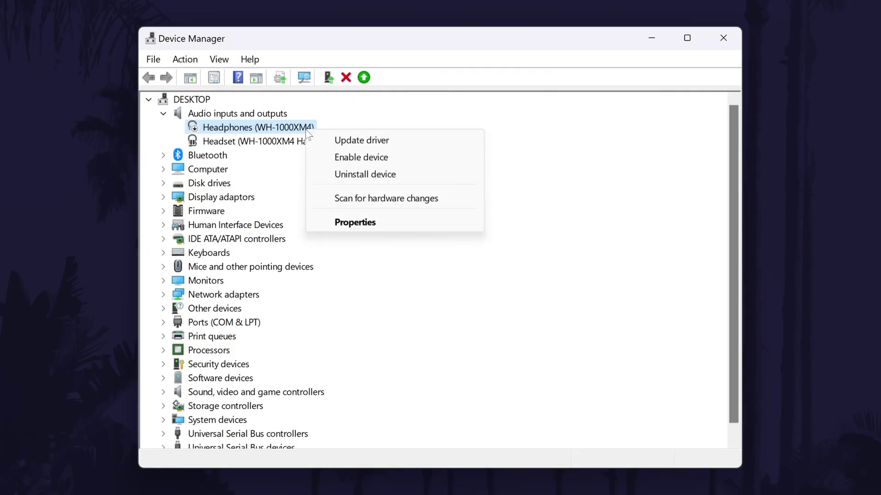
pyautogui.click(414, 160)
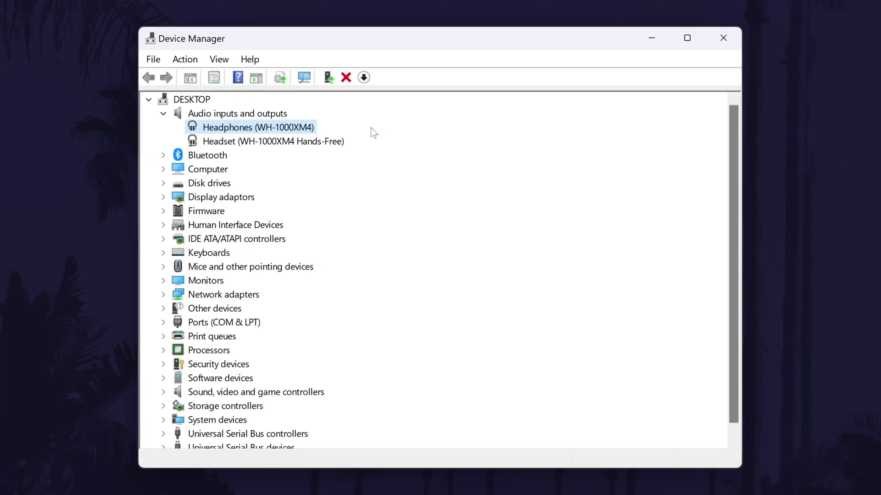
# Uninstall the Headphones (WH-1000XM4) device and confirm its removal
pyautogui.rightClick(303, 130)
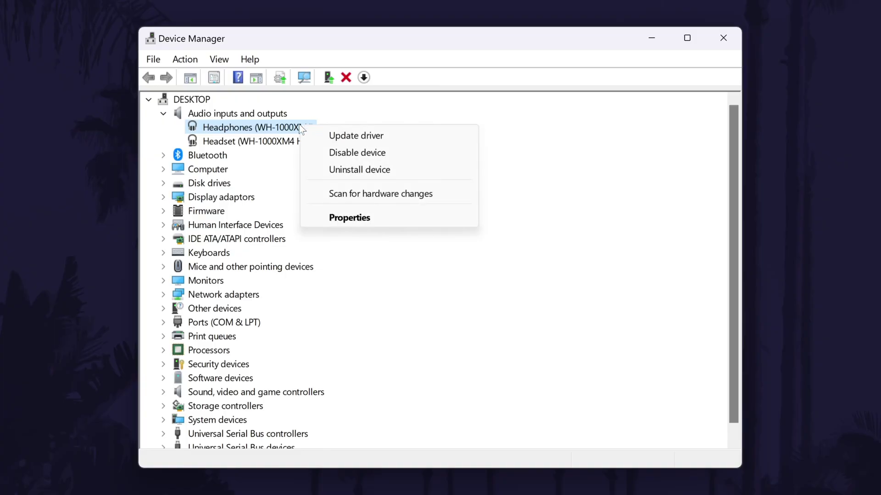
pyautogui.click(414, 168)
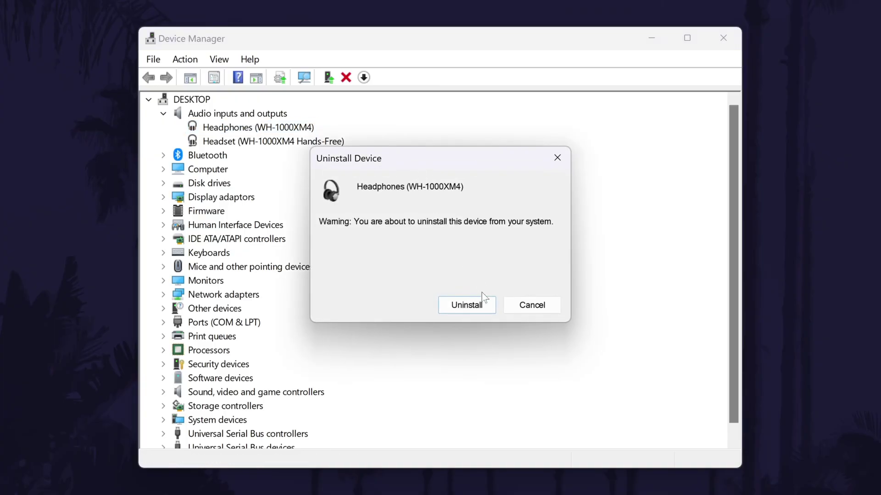
pyautogui.click(466, 305)
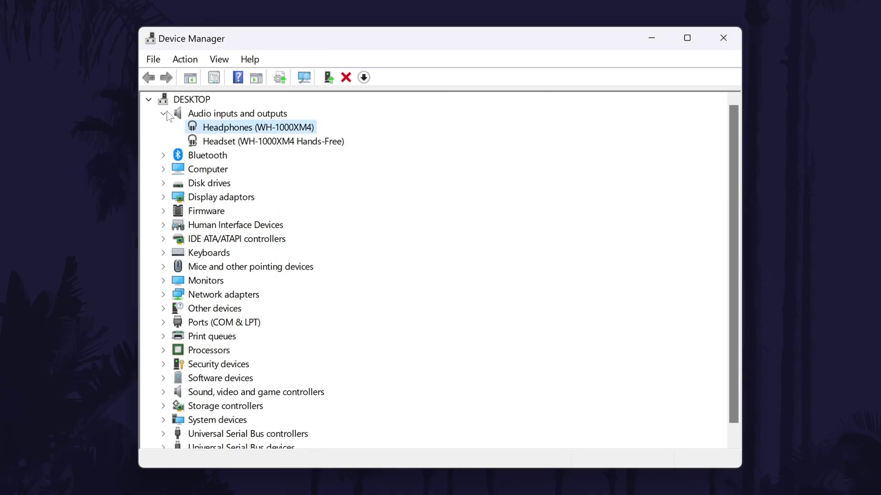
# Scan for hardware changes and check the redetected WH-1000XM4 Headset and Headphones entries
pyautogui.click(185, 60)
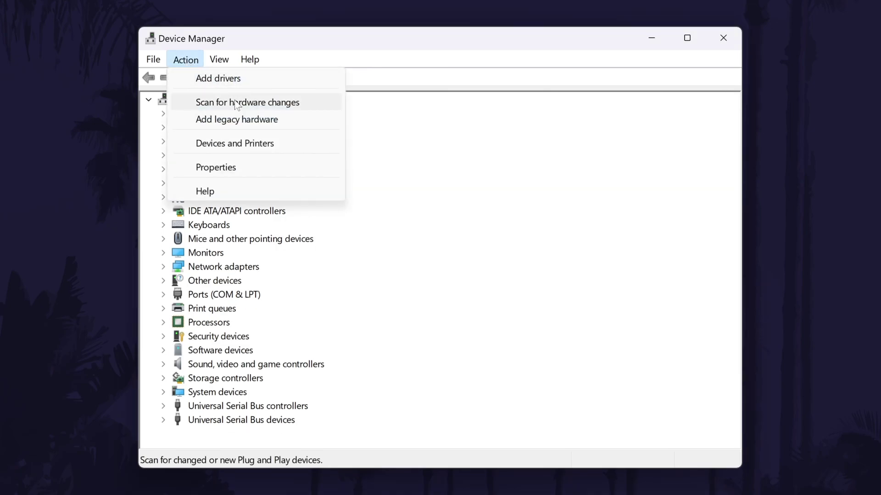
pyautogui.click(248, 103)
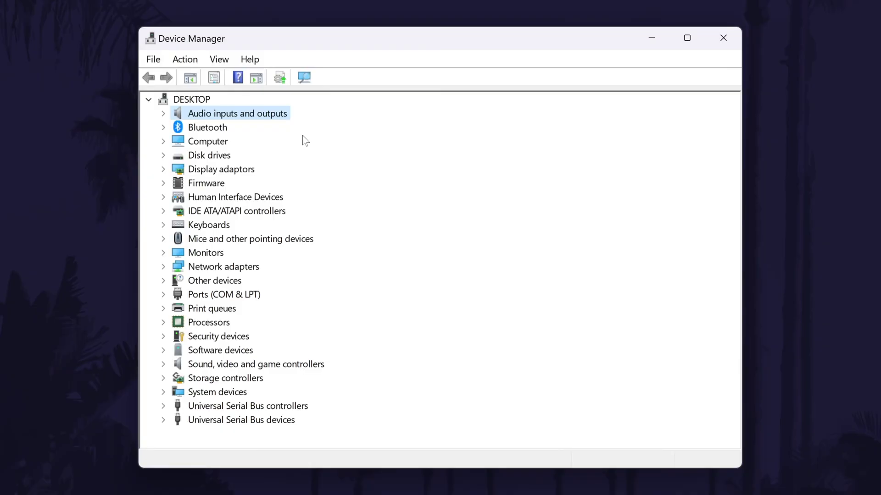
pyautogui.click(163, 113)
pyautogui.click(273, 141)
pyautogui.click(258, 127)
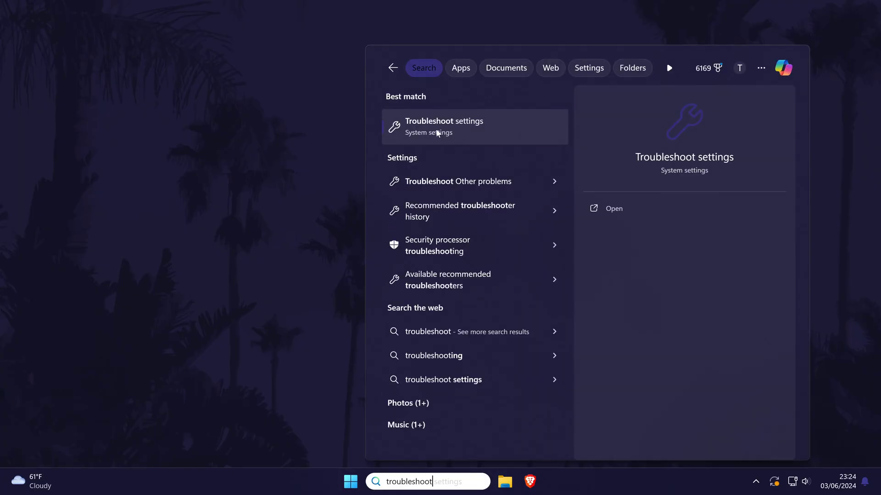
# Run the Audio troubleshooter from Troubleshoot settings and consent to automated diagnostics
pyautogui.click(486, 122)
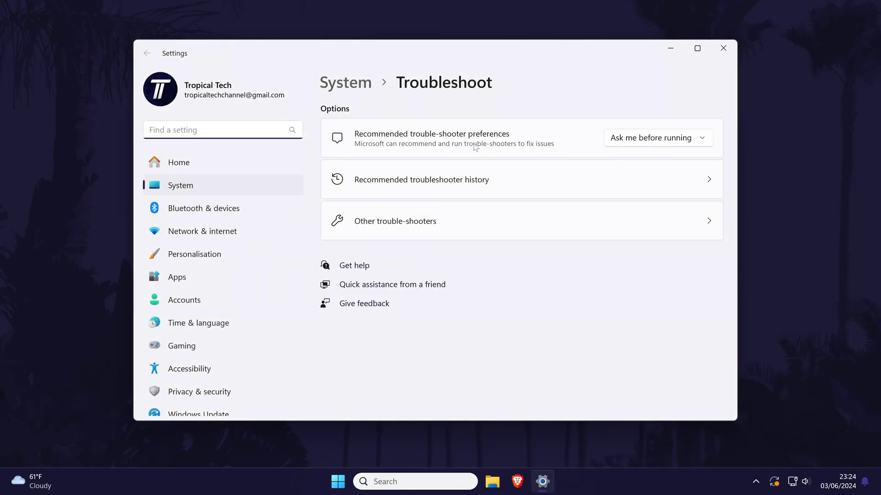
pyautogui.click(528, 223)
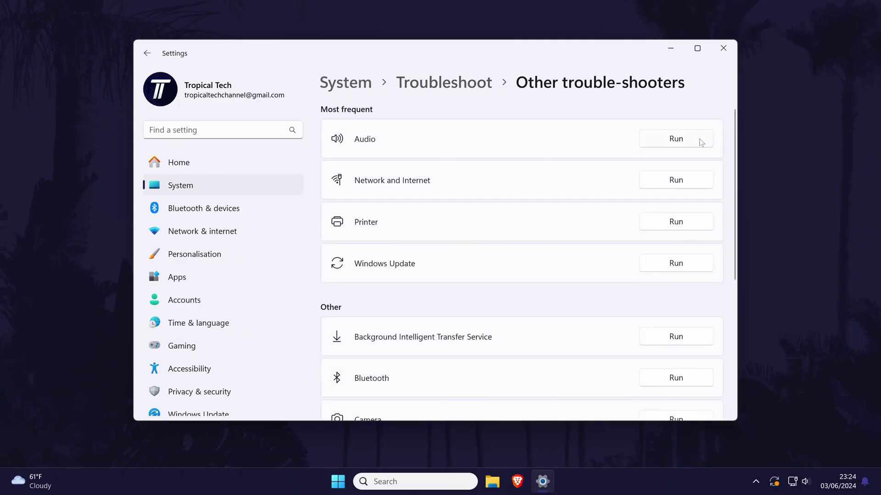
pyautogui.click(701, 142)
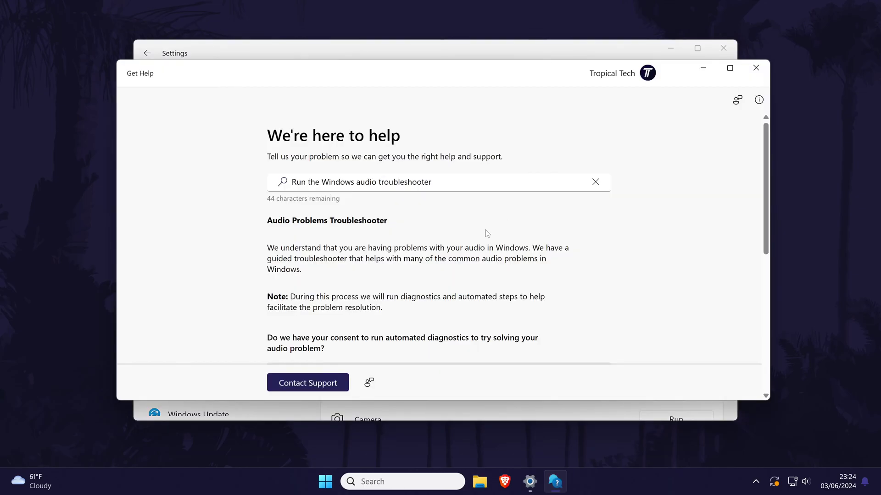
pyautogui.click(331, 260)
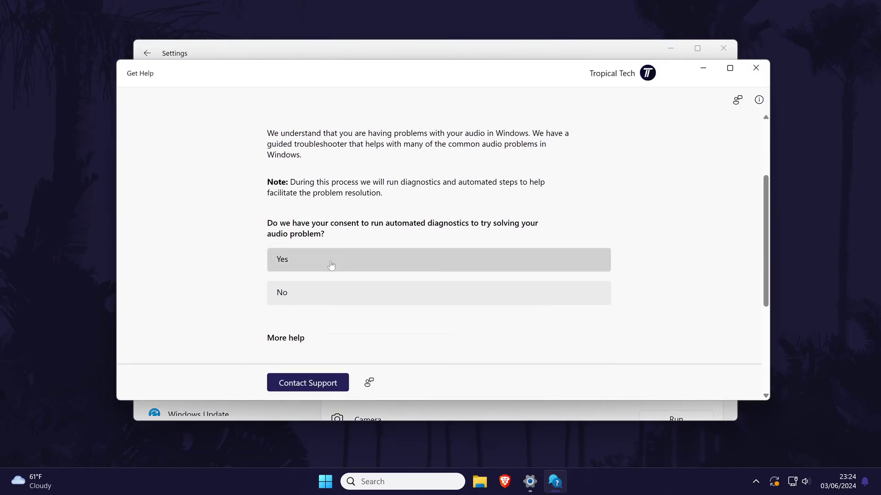
pyautogui.scroll(-2, 519, 239)
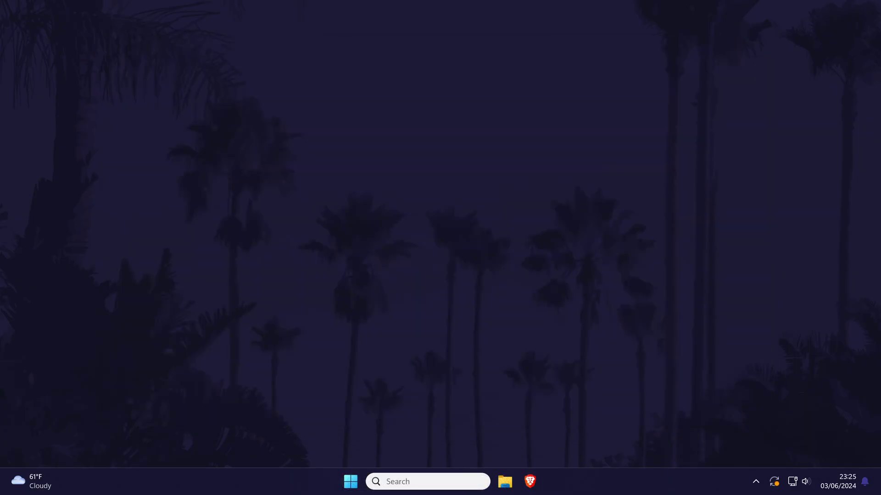
# Restart the PC from the Start menu's power options
pyautogui.click(350, 482)
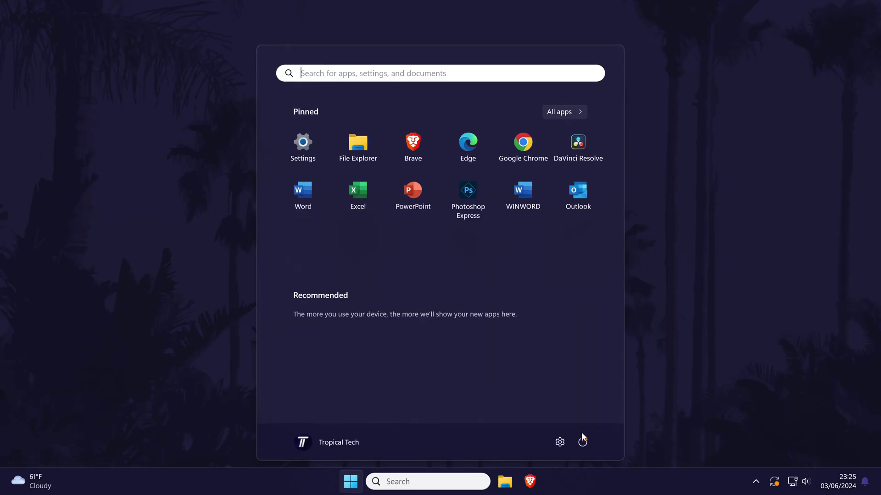
pyautogui.click(583, 441)
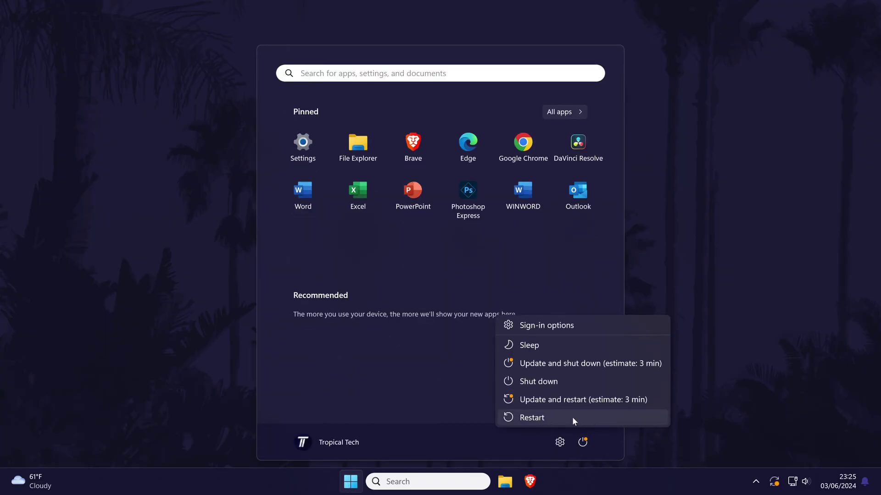
pyautogui.click(579, 399)
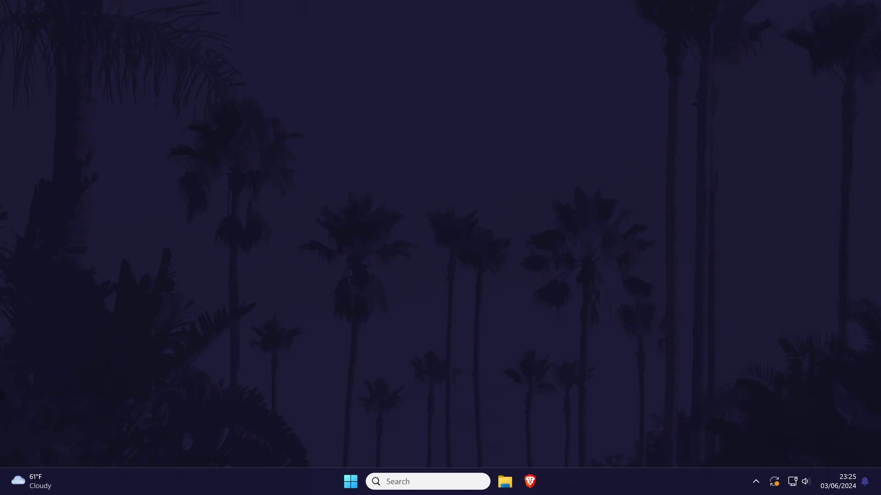